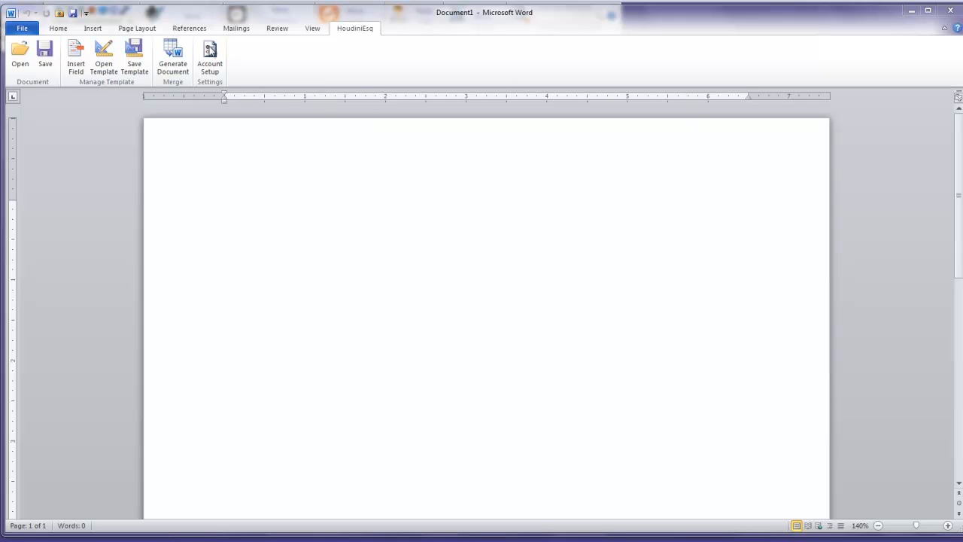
Open the HoudiniEsq Word integration account settings and save the server URL and login information already filled in.
click(210, 55)
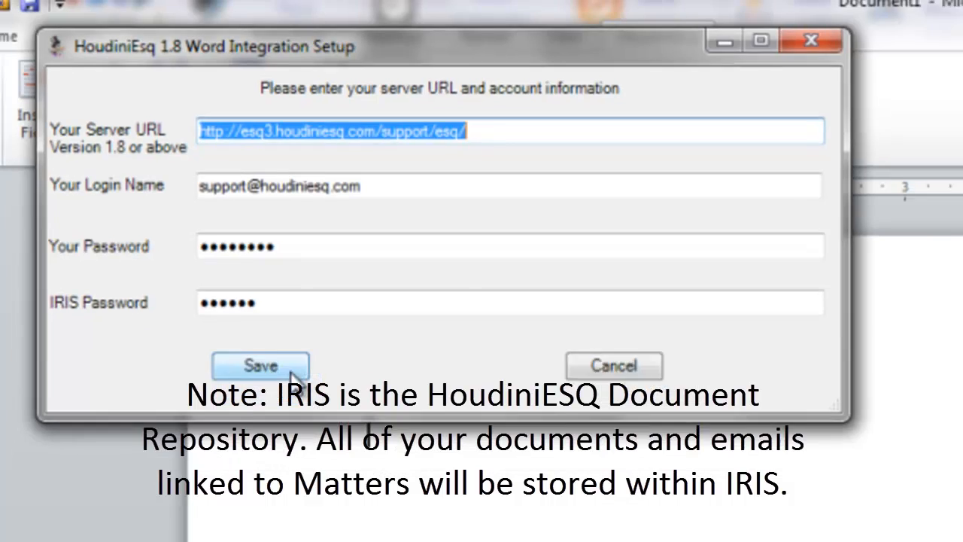
click(301, 393)
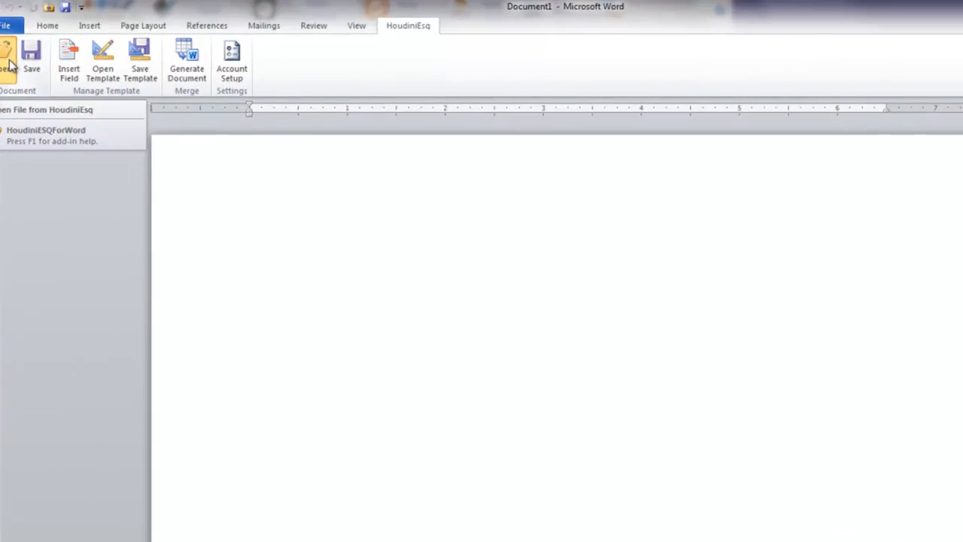
Start opening a file from the HoudiniEsq server and choose the matter Dodo v Acme to list its files.
click(9, 66)
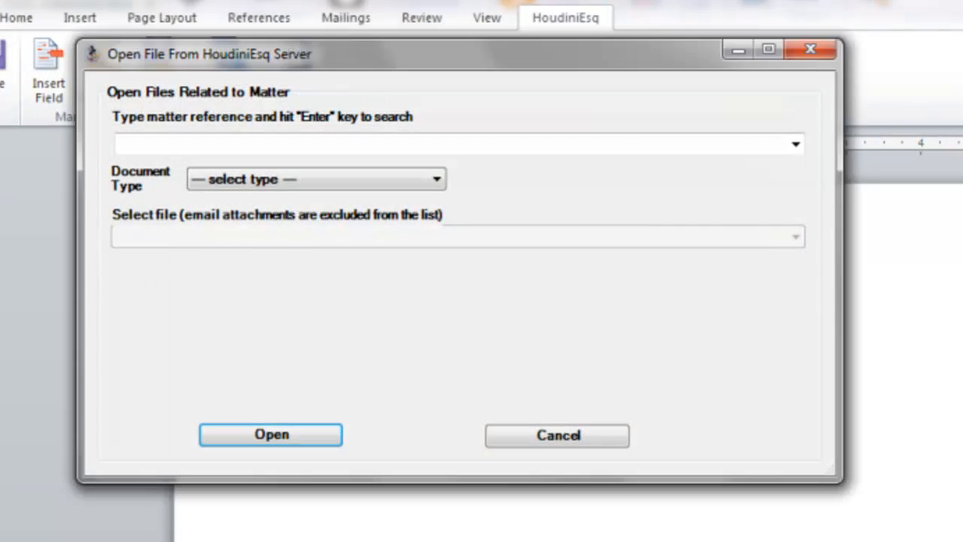
click(794, 145)
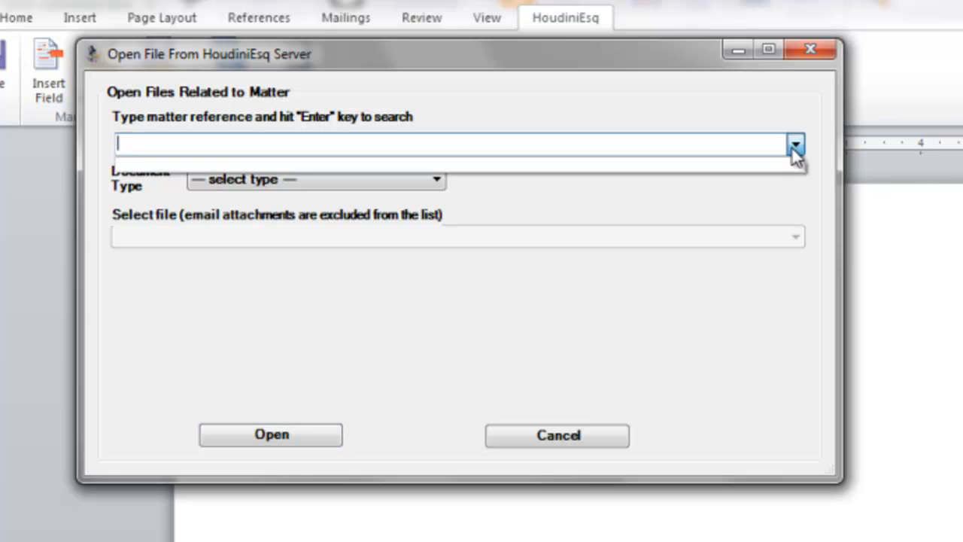
click(795, 145)
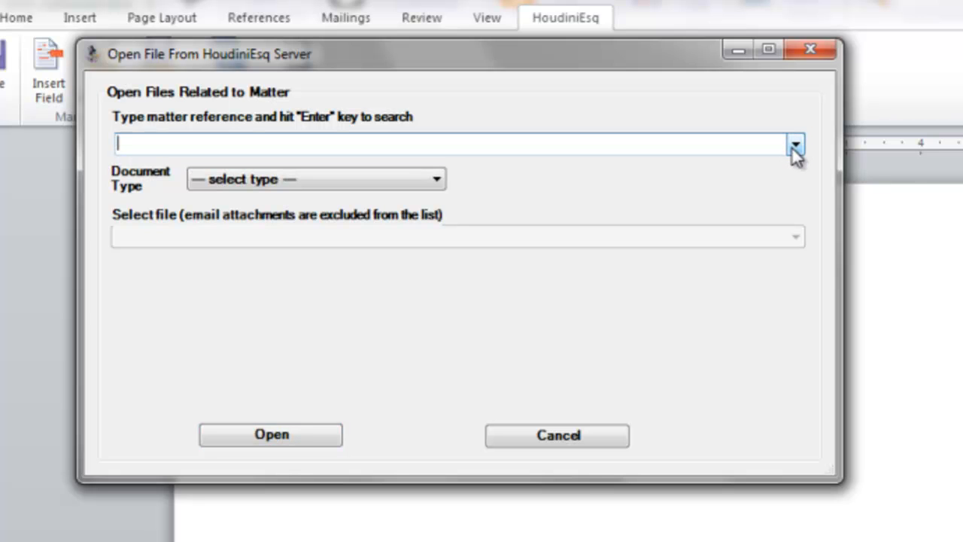
click(795, 145)
click(795, 234)
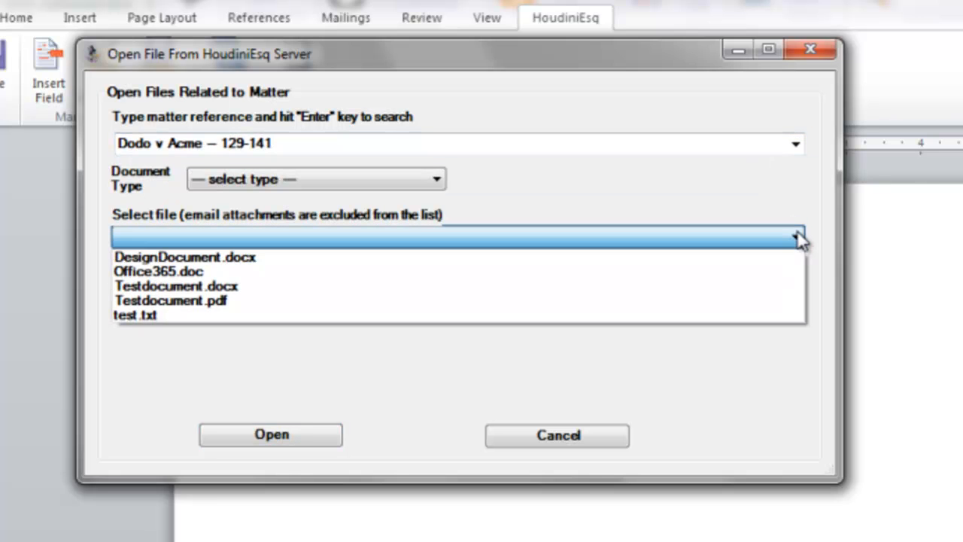
Filter the matter's files to the document type Briefs and open Testdocument.docx.
click(436, 179)
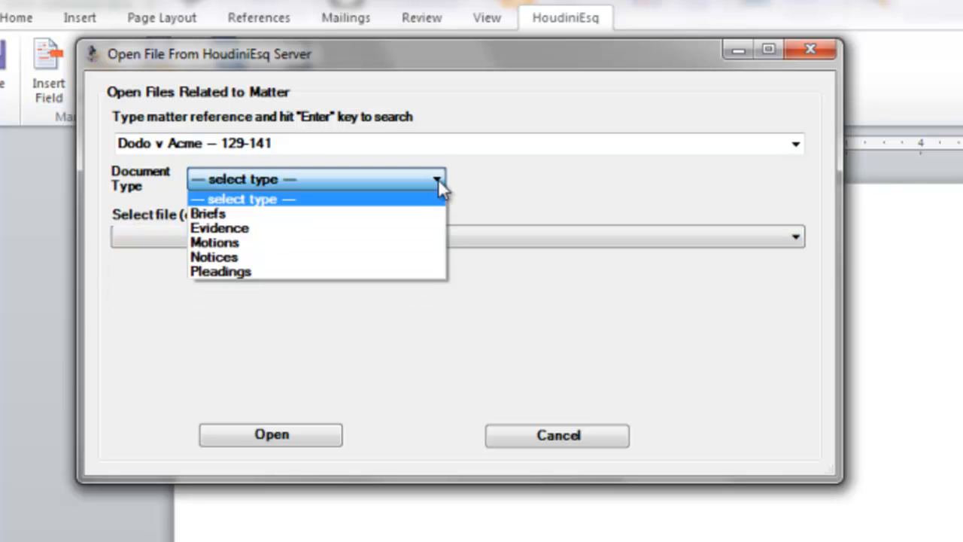
click(425, 214)
click(795, 236)
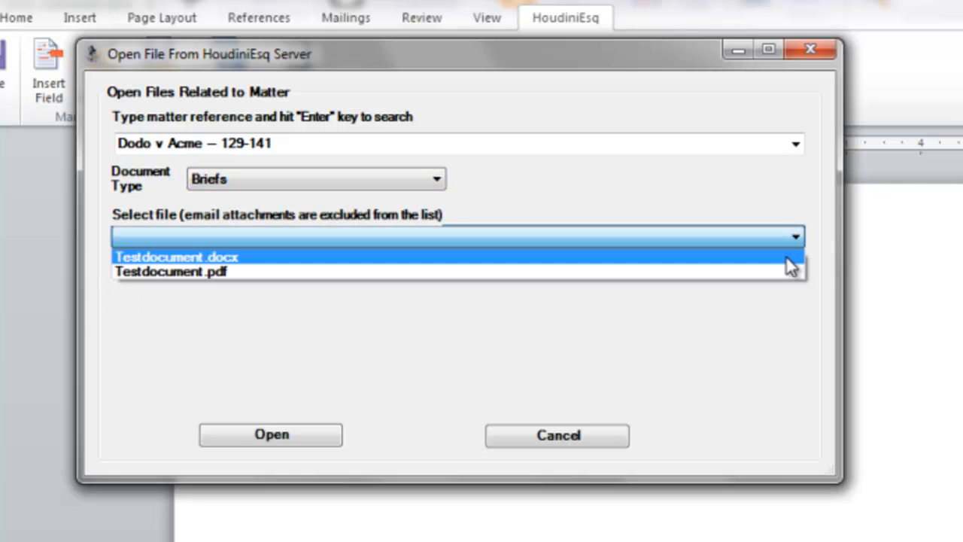
click(786, 257)
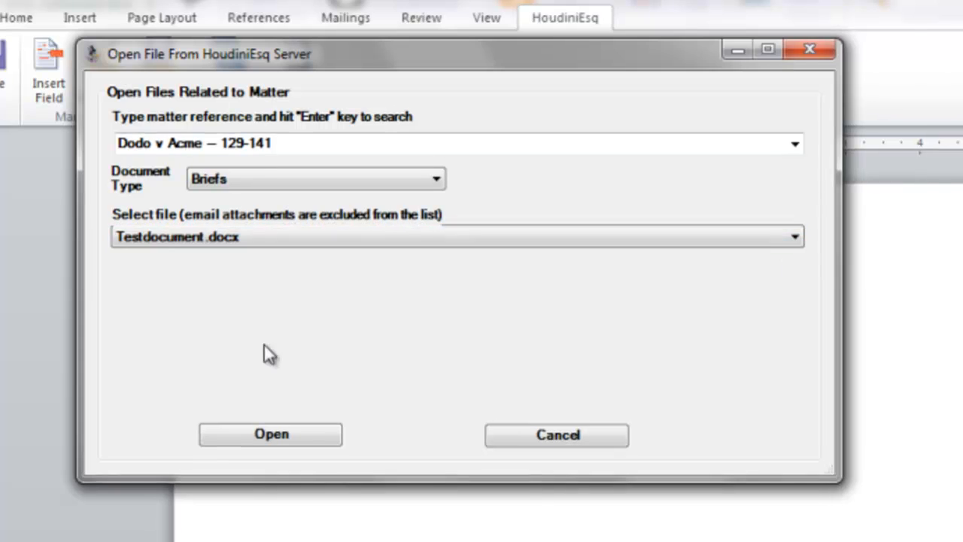
click(271, 435)
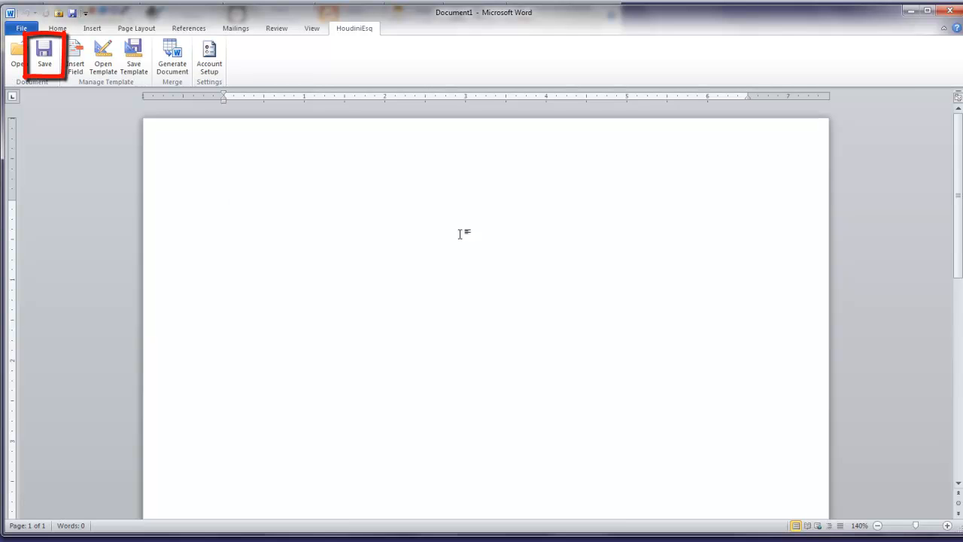
Write "Test document yet again" in the blank document and save it locally as a Word document in the Documents library.
text(Test docu)
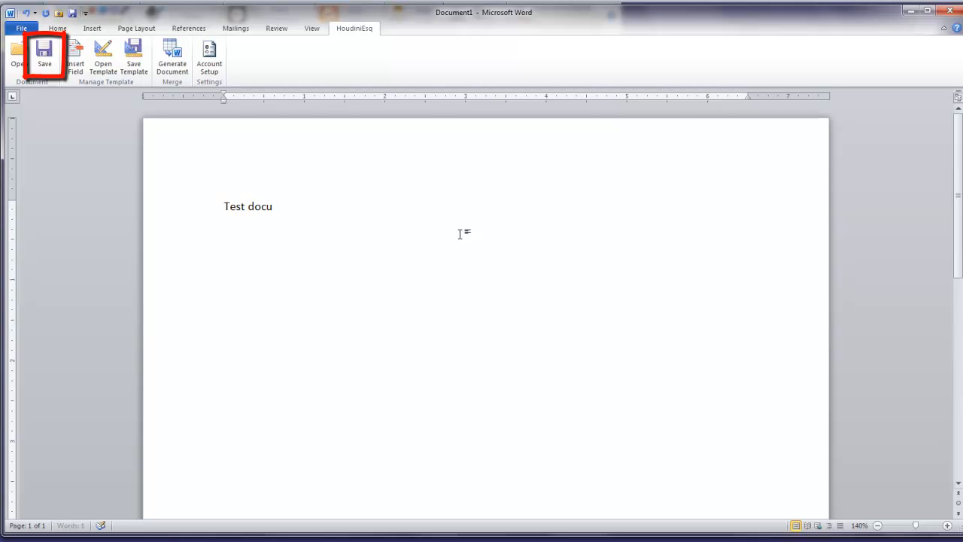
text(ment yet again)
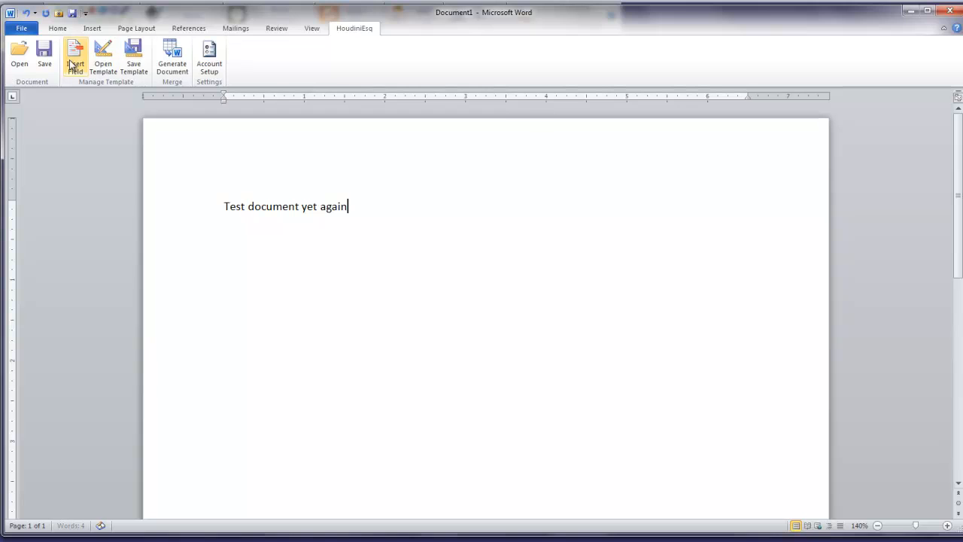
click(43, 53)
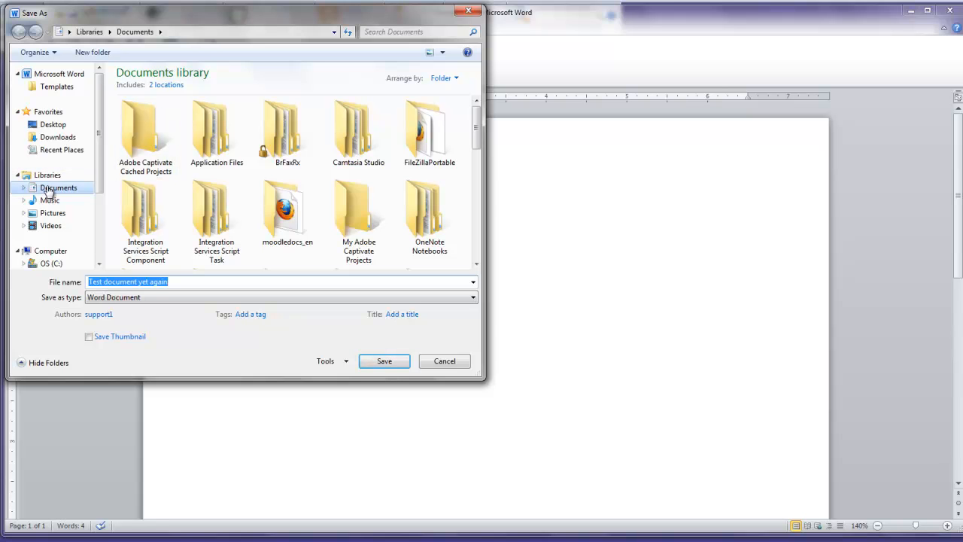
click(383, 360)
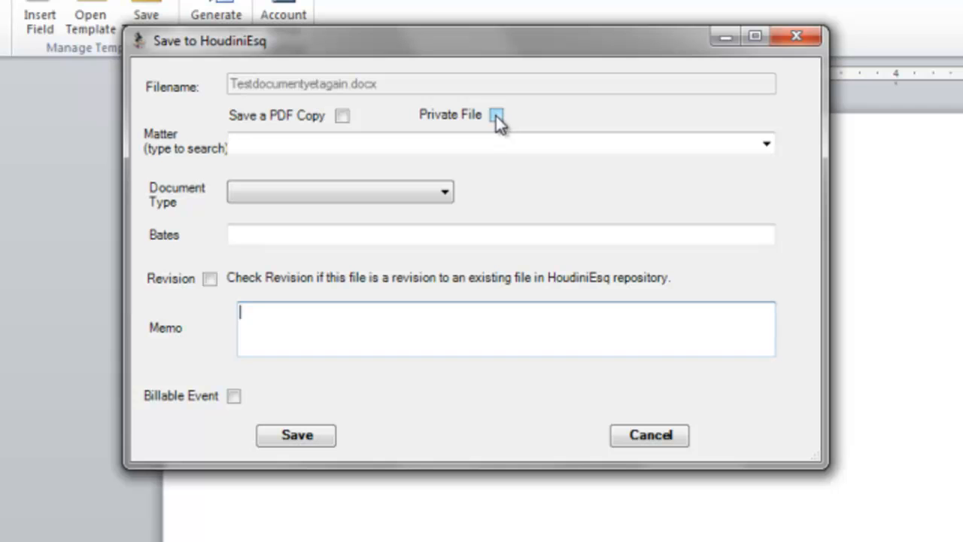
Link the file being saved to HoudiniEsq to the matter Dodo v Acme and set its document type to Briefs.
click(702, 146)
text(Dodo v Acme -- 129-141)
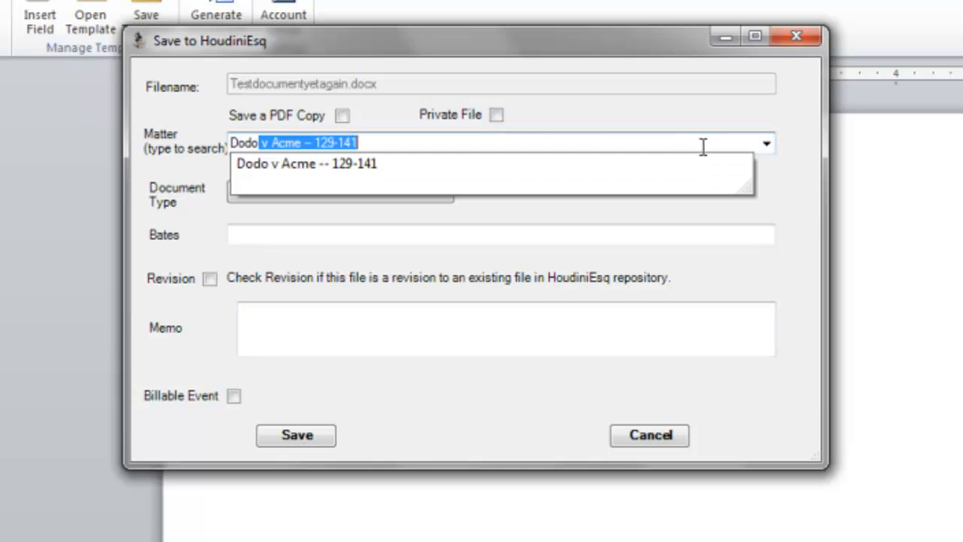
click(401, 160)
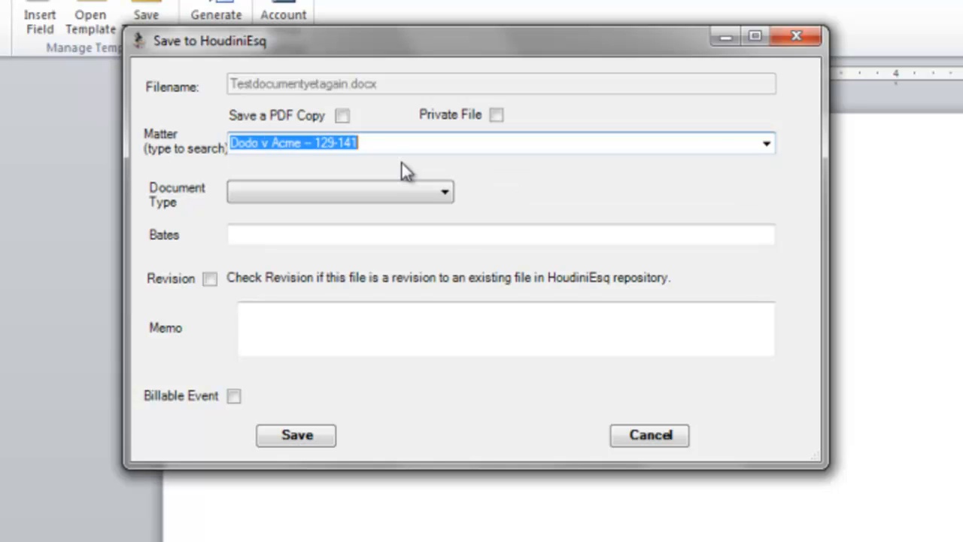
click(444, 192)
click(415, 211)
Leave the Bates number blank and enter the memo "This is a test document" for the file.
click(367, 235)
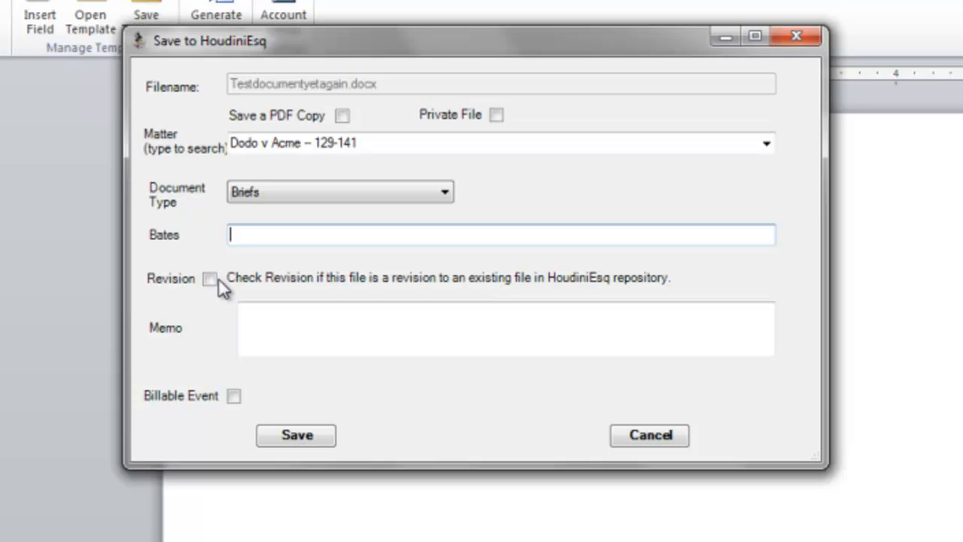
click(312, 315)
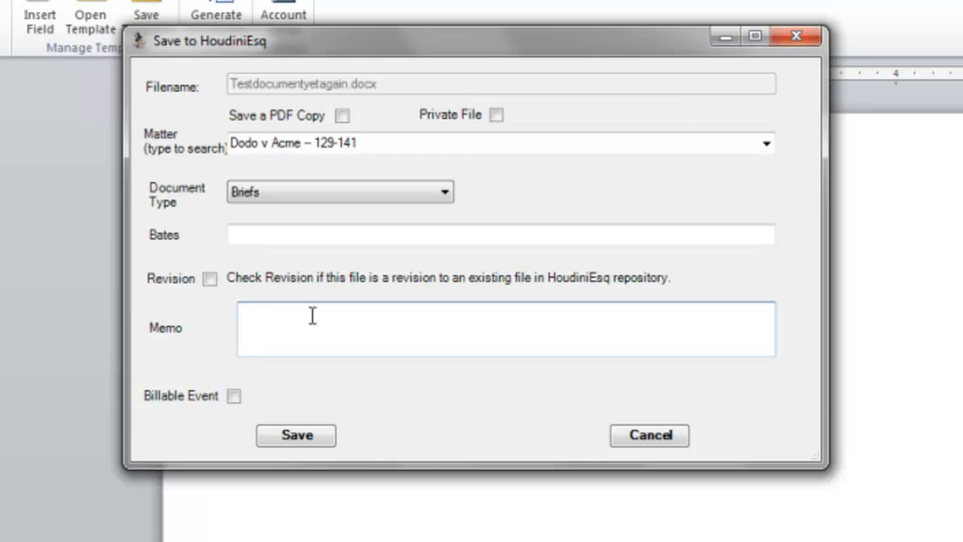
text(This is a test document)
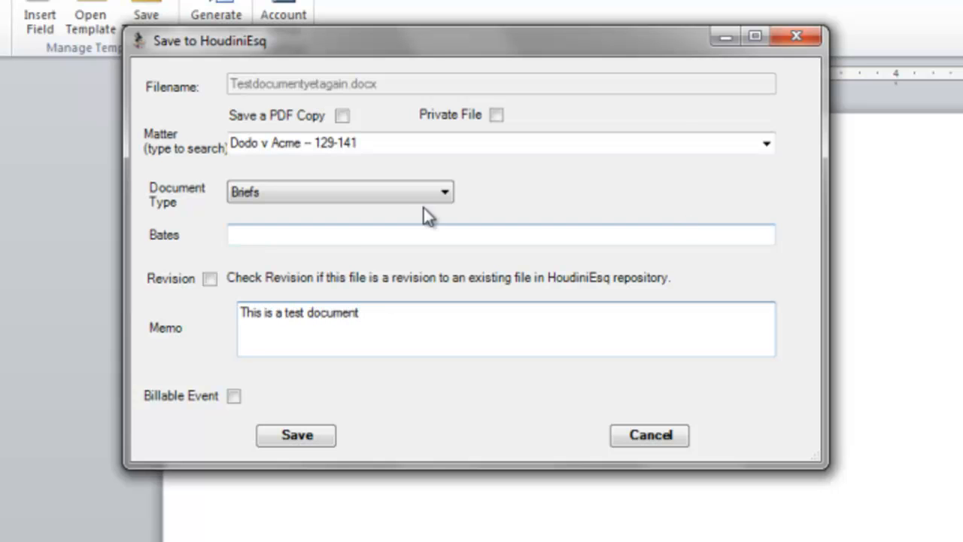
Mark the file as a billable event of type Document Composition and save it to HoudiniEsq.
click(234, 398)
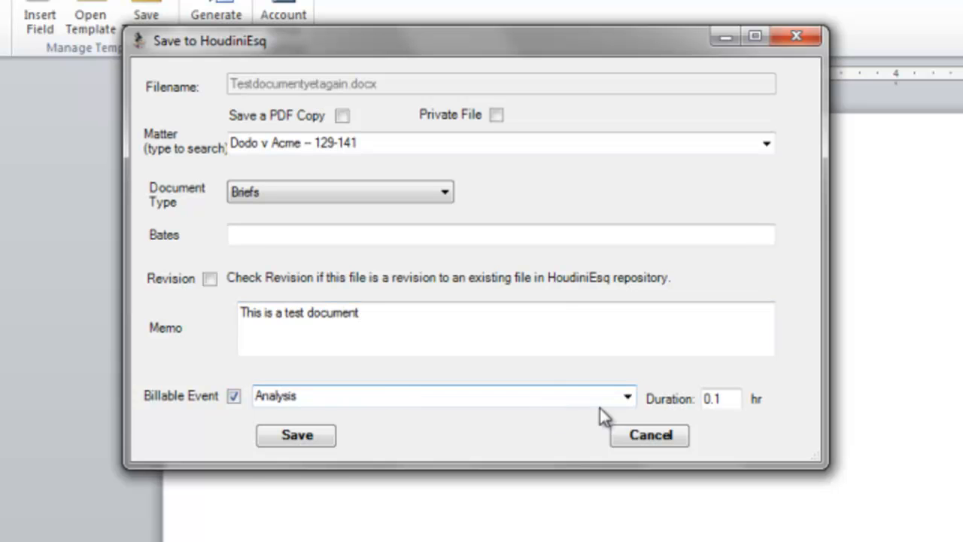
click(626, 397)
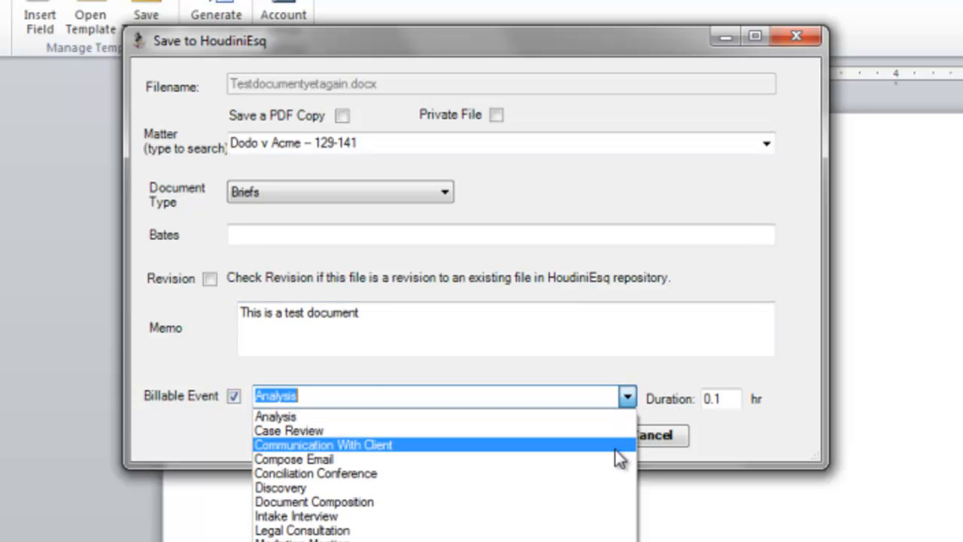
click(600, 502)
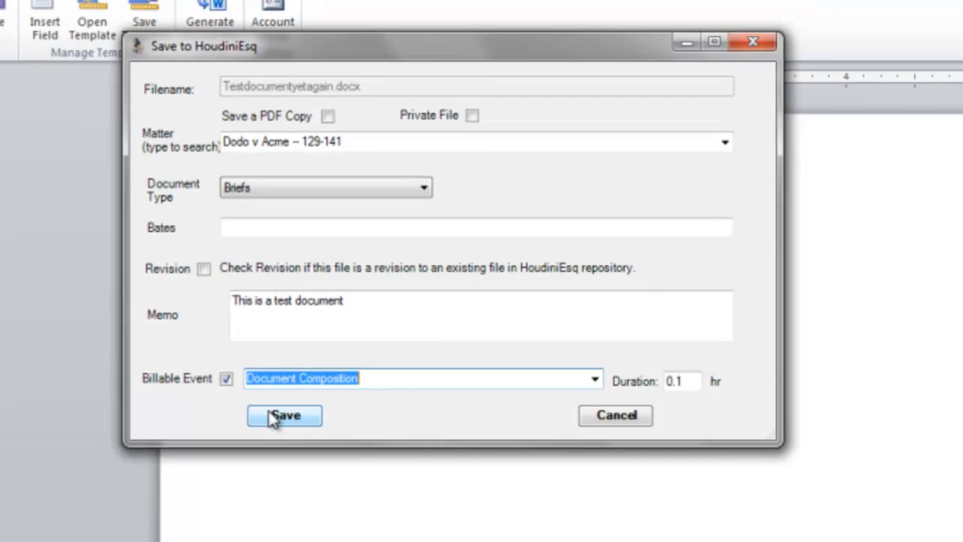
click(290, 436)
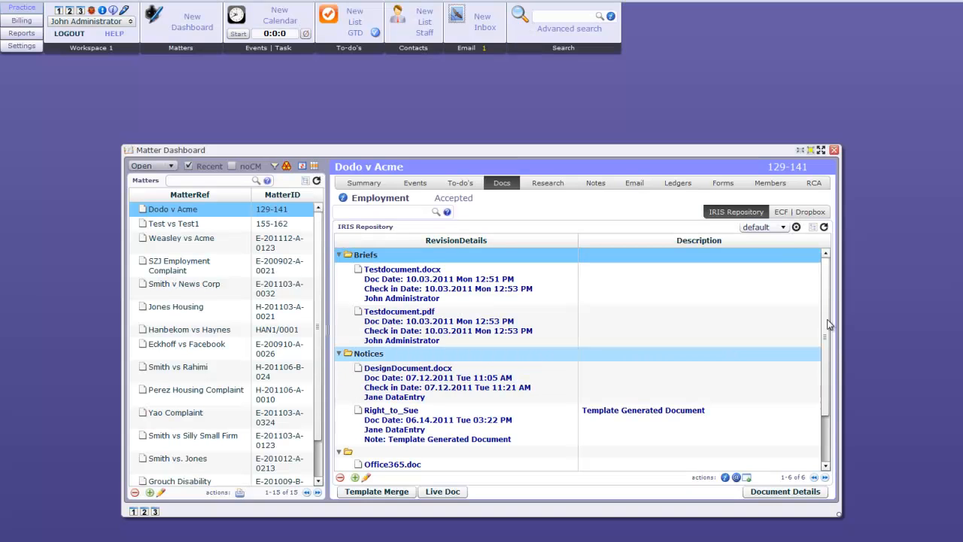
Switch to the HoudiniEsq Matter Dashboard and refresh the document repository list of Dodo v Acme.
click(824, 227)
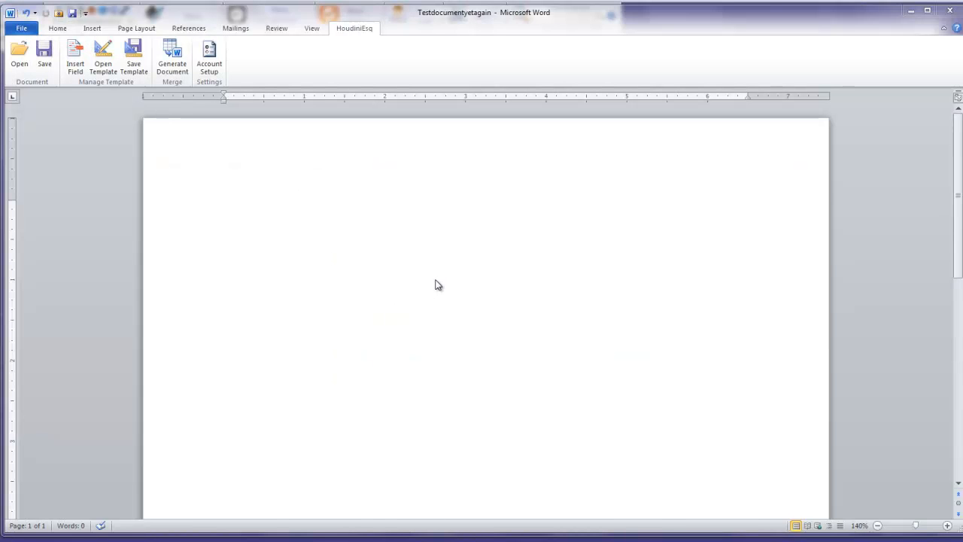
Insert the email address merge field from the Contact category with the Primary Contact relationship into the empty document.
click(76, 60)
click(371, 128)
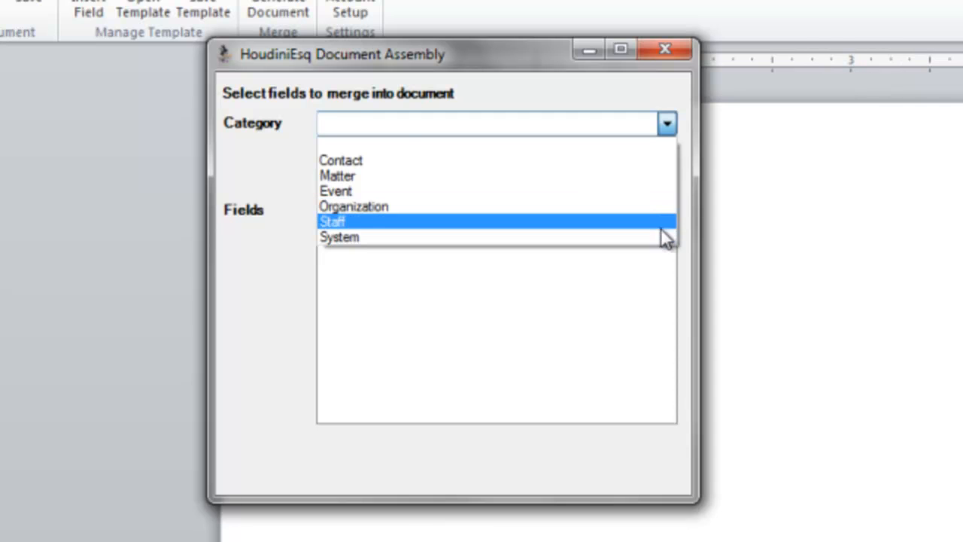
click(662, 161)
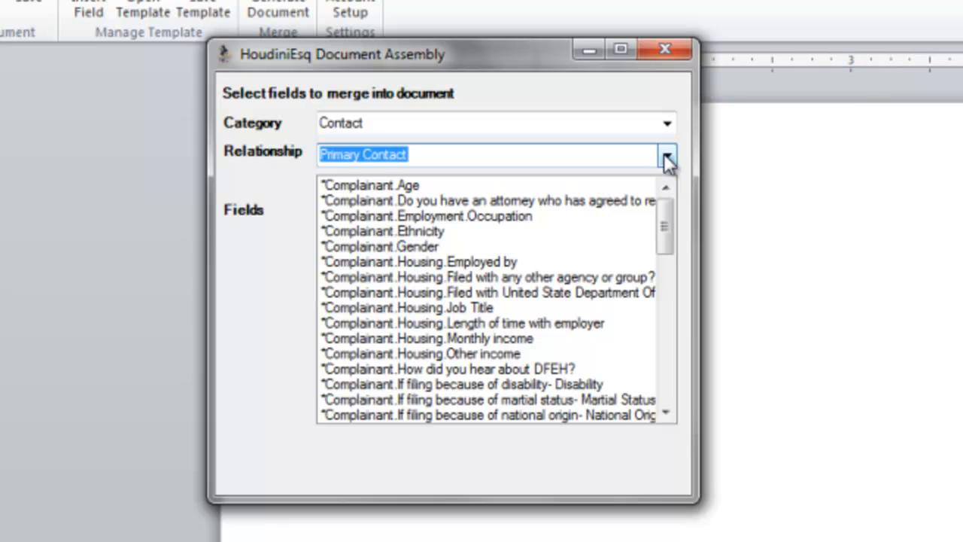
click(667, 156)
click(631, 176)
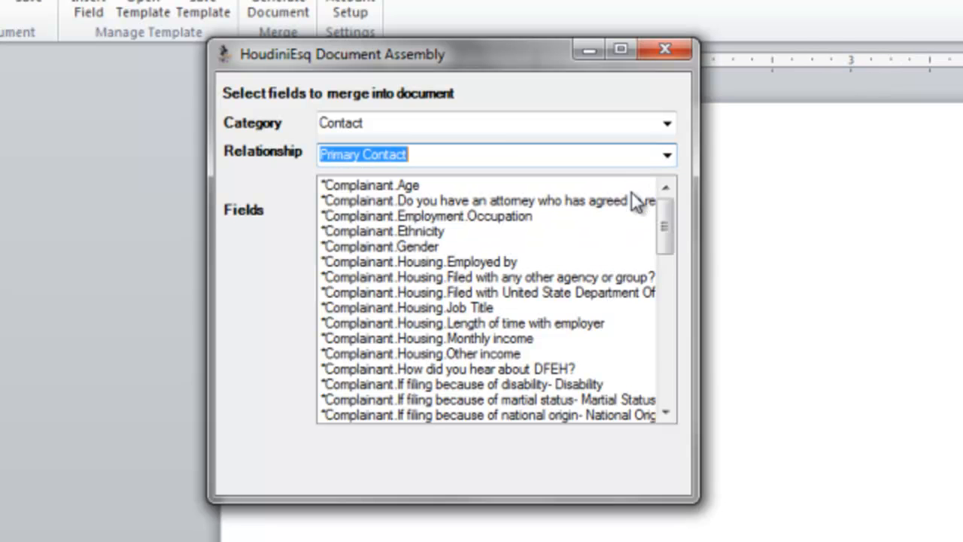
drag(666, 215, 667, 343)
click(389, 268)
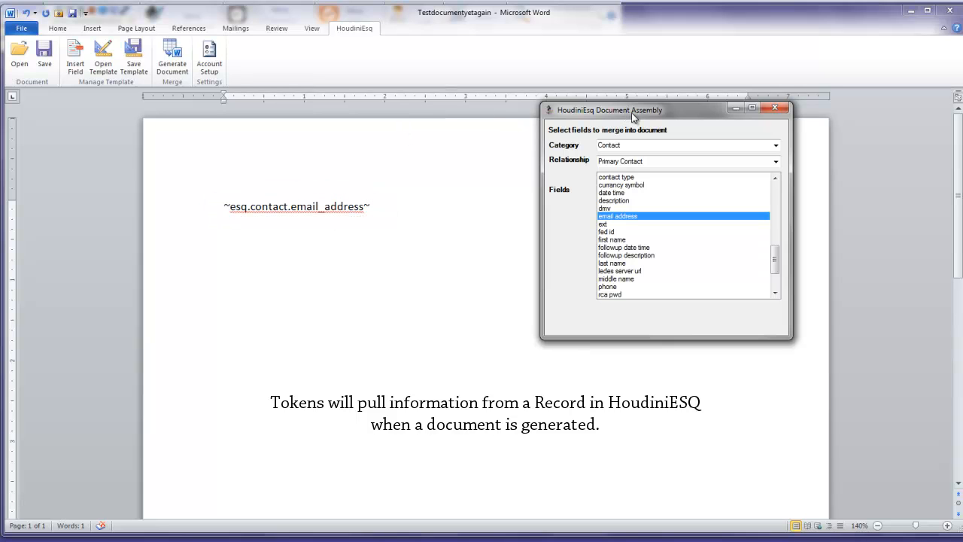
Add the contact's first name and last name merge fields on a new line and the phone field on the line below.
click(437, 212)
key(Return)
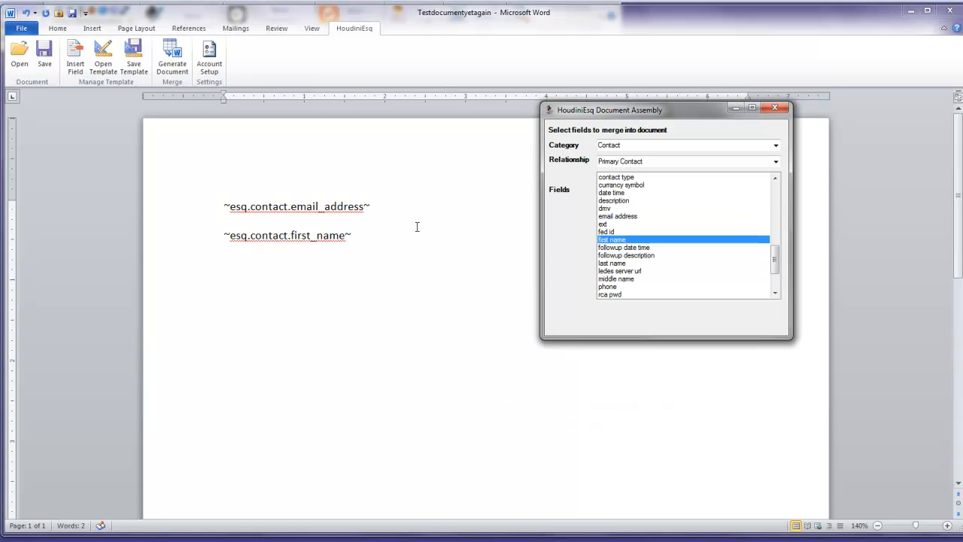
double_click(617, 262)
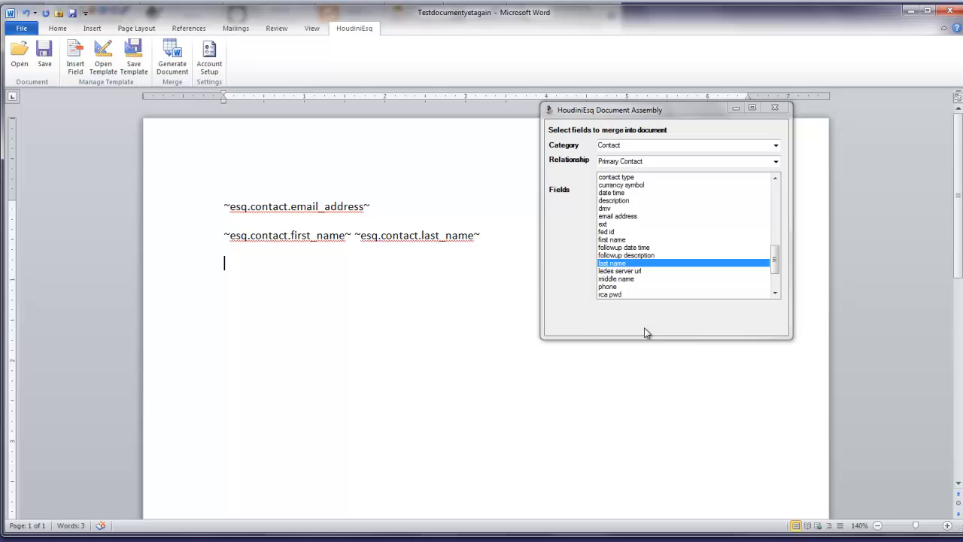
double_click(622, 287)
Add the line "Regarding the Matter of" with the matter ref field, ", case number" and the case number field, and close the field window.
click(465, 264)
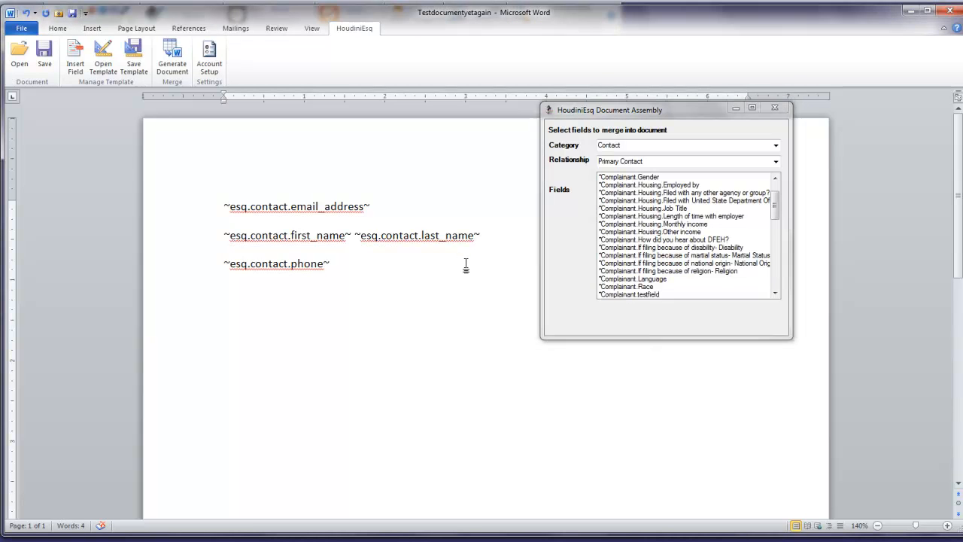
click(777, 146)
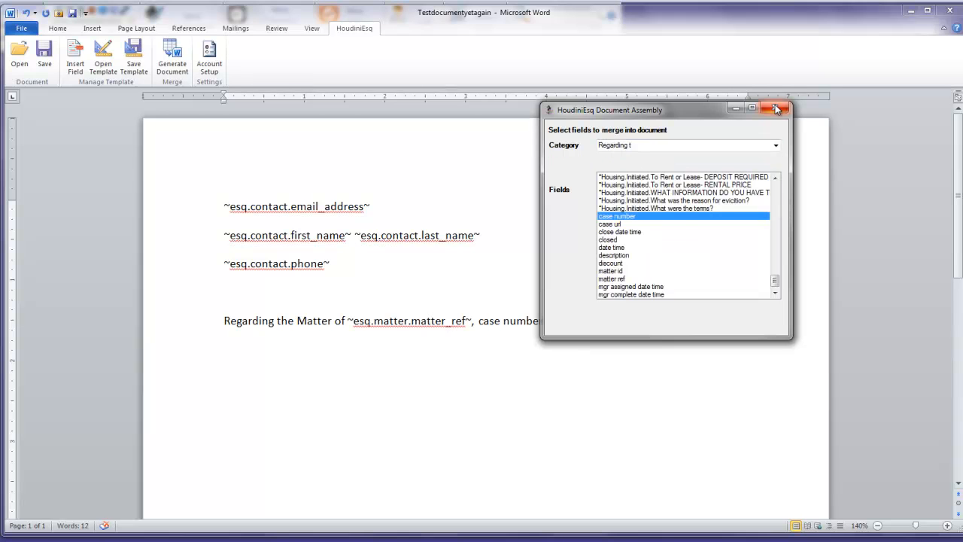
click(776, 109)
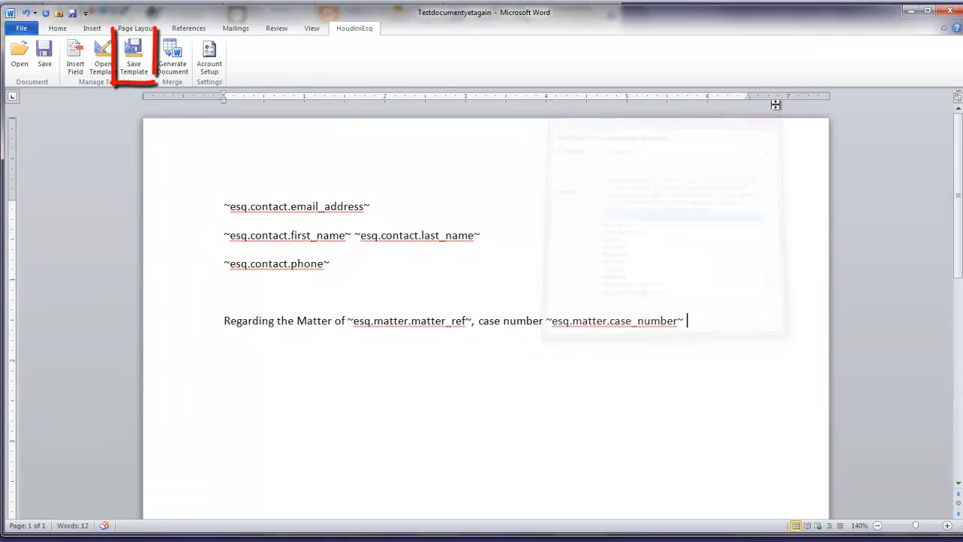
Save the document to HoudiniEsq as a template of type Notices with the memo "Memo test".
click(132, 57)
click(623, 214)
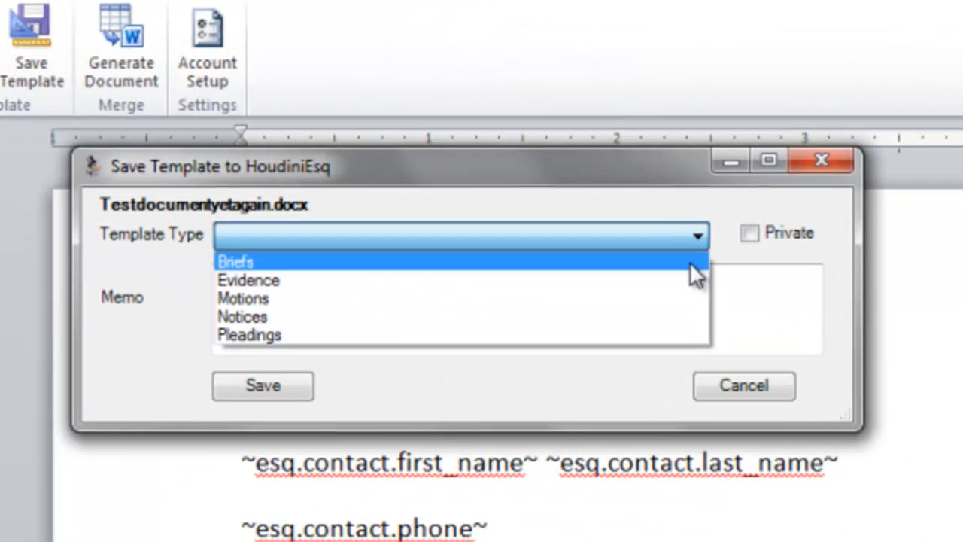
click(655, 316)
click(656, 320)
text(Memo test)
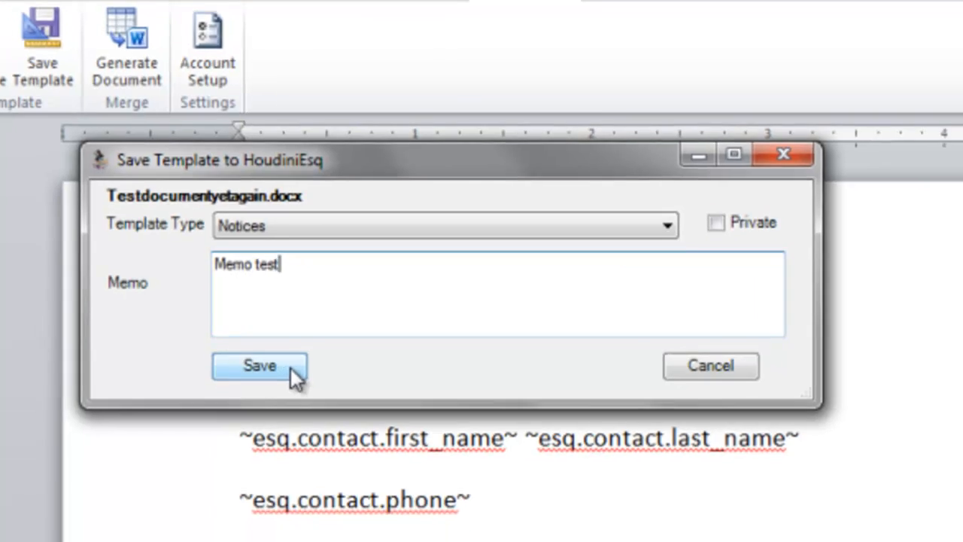
click(289, 392)
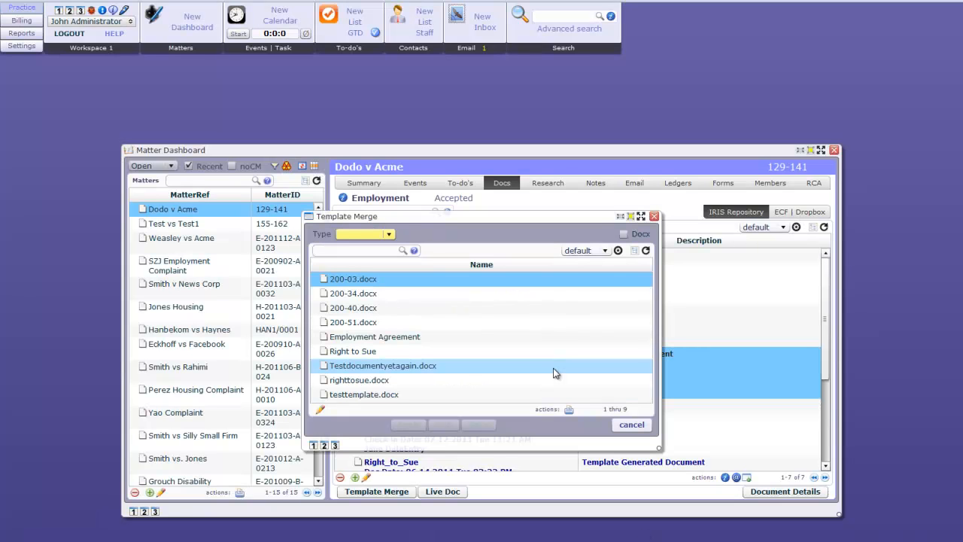
In the HoudiniEsq Matter Dashboard, create Testdocumentyetagain.docx as a live document for Dodo v Acme, filling in the case number, and open it from the repository.
click(653, 216)
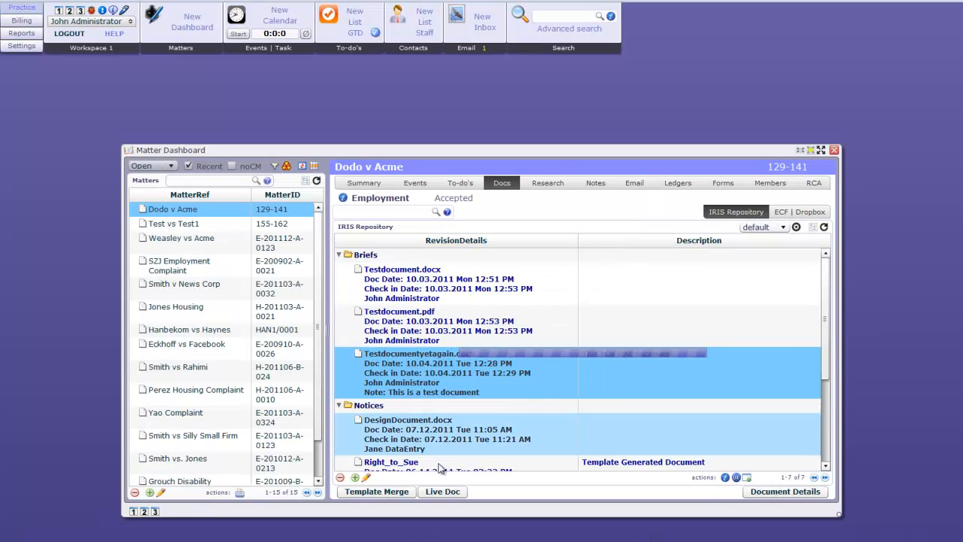
click(443, 492)
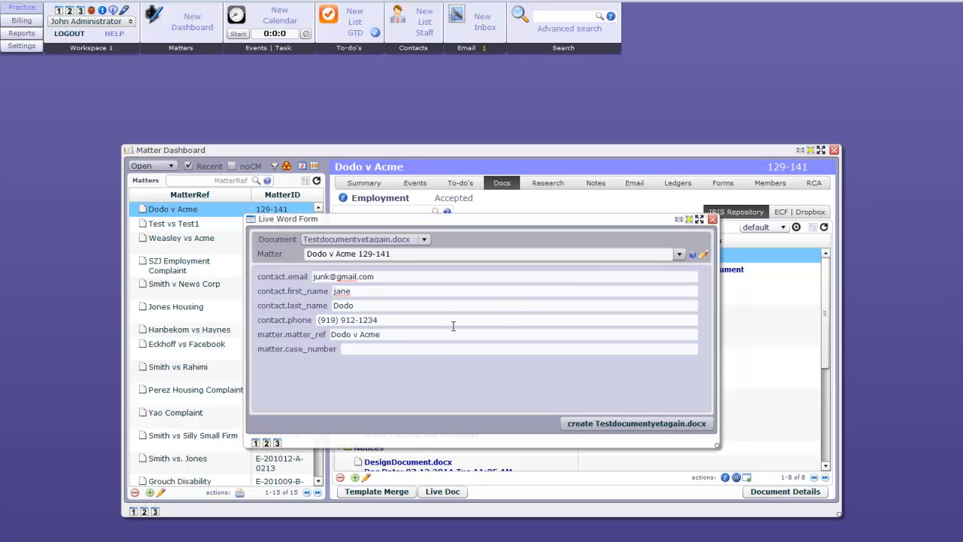
click(418, 348)
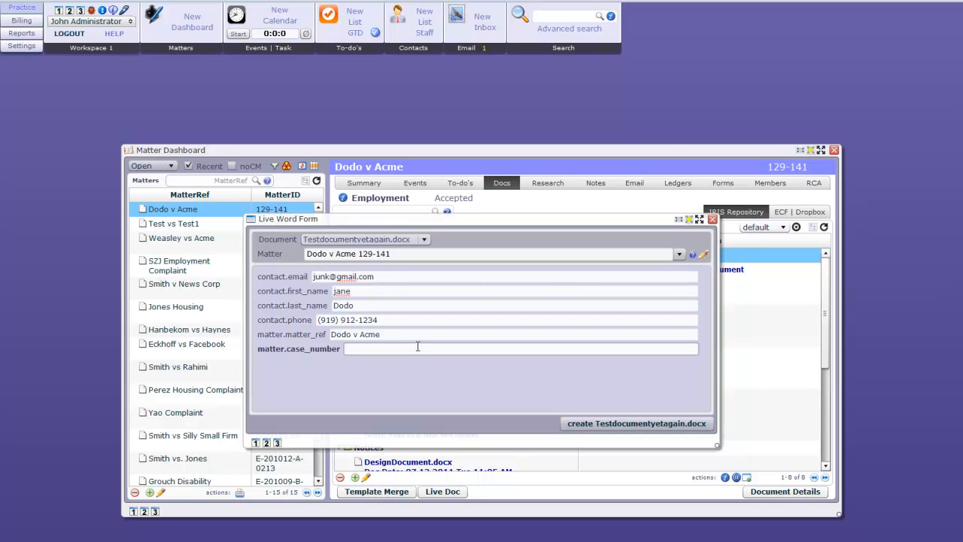
text(574362)
click(668, 426)
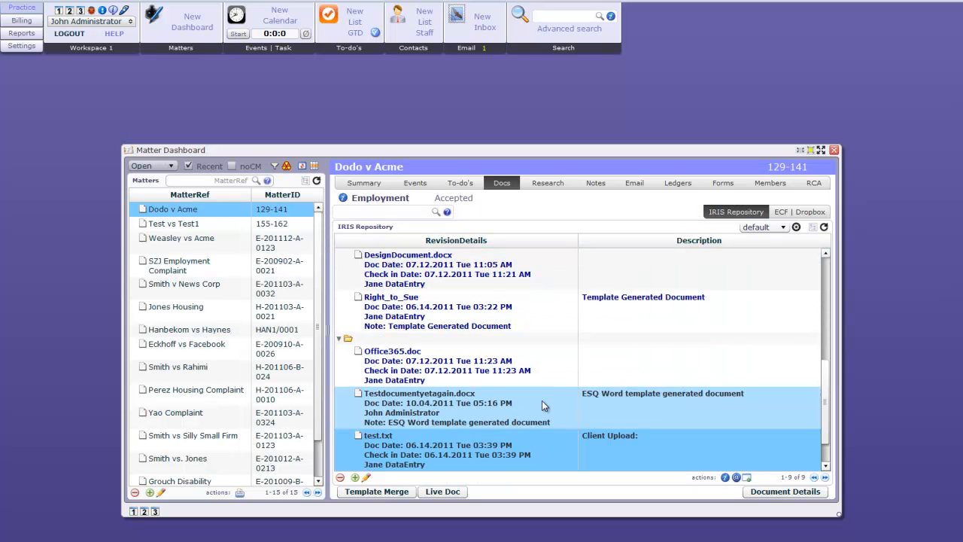
click(542, 402)
double_click(542, 401)
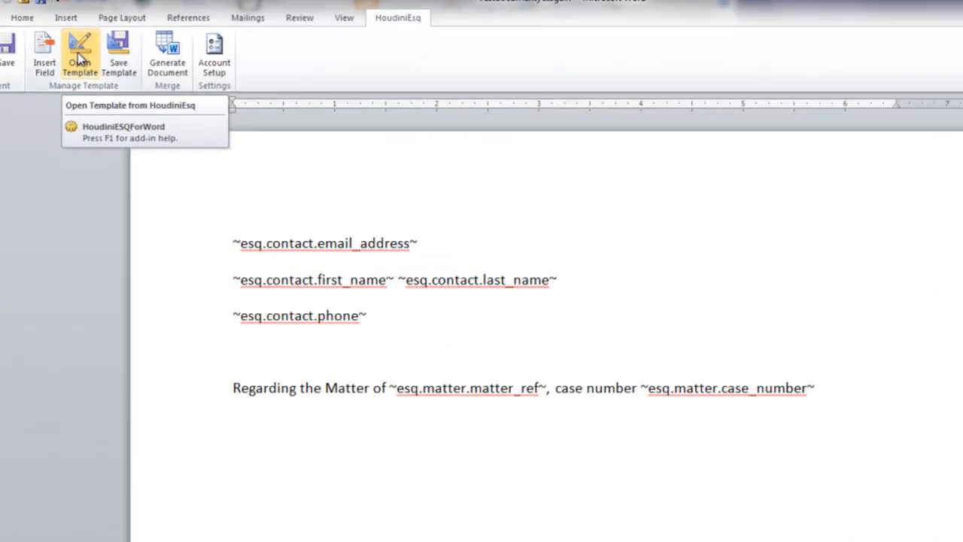
Back in Word, open the template 200-51.docx from the HoudiniEsq server.
click(80, 60)
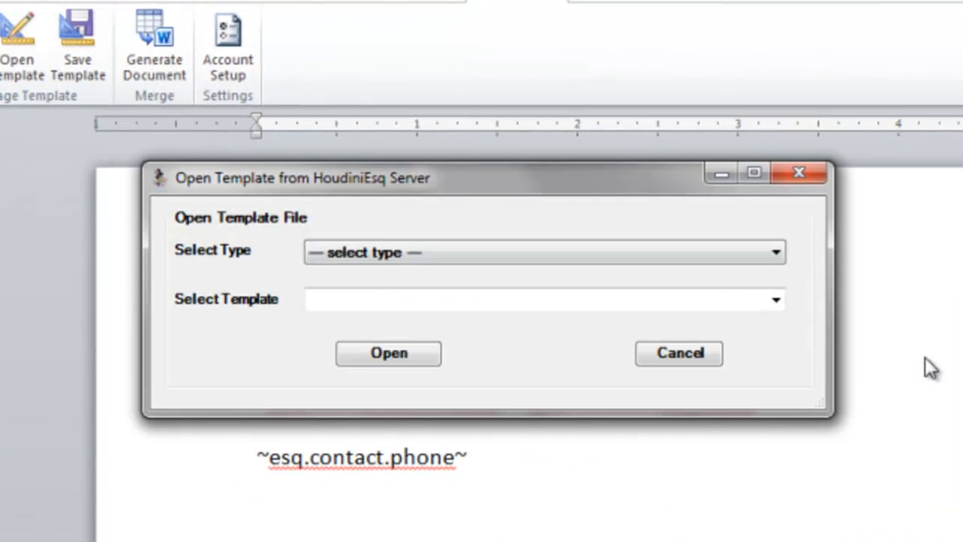
click(778, 254)
click(733, 277)
click(775, 301)
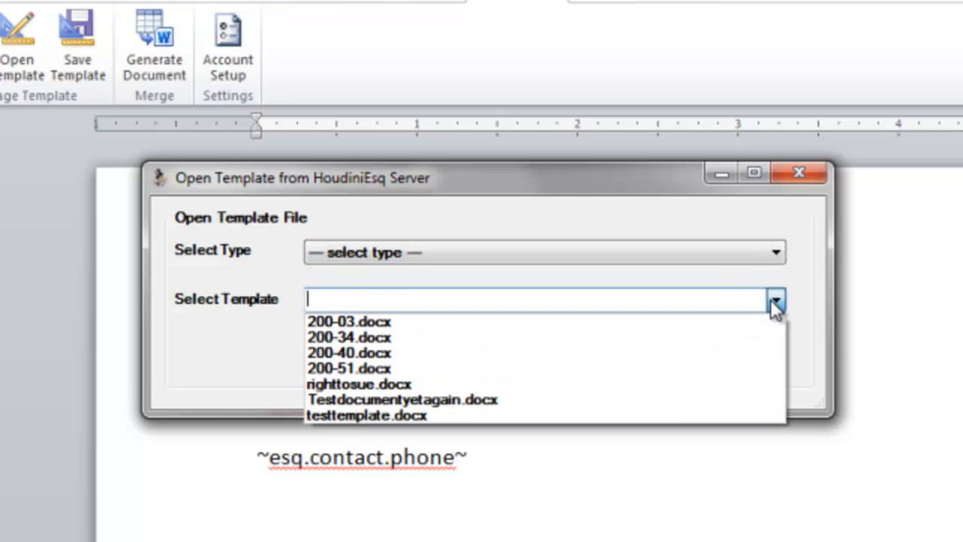
click(768, 367)
click(423, 361)
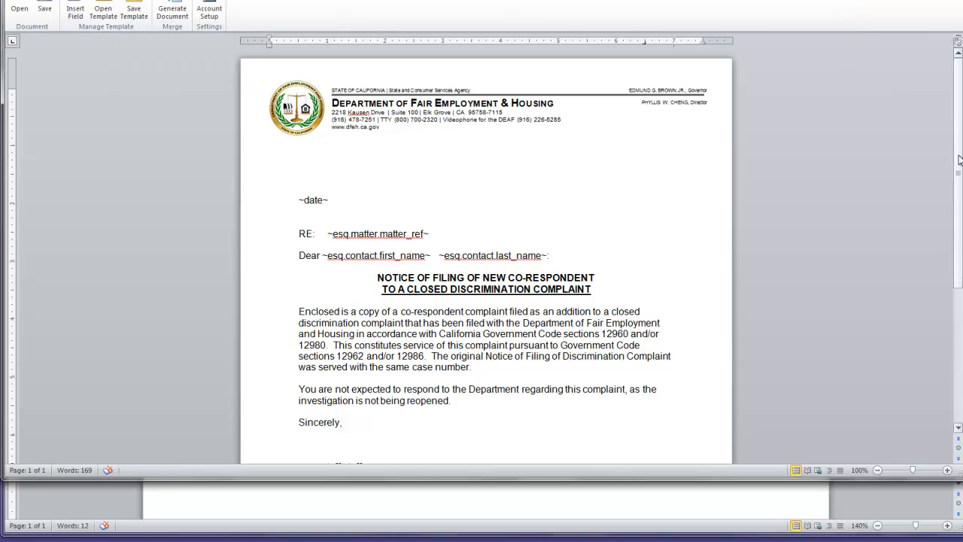
Generate a merged document from the 200-51.docx template for the matter Dodo v Acme and look through the resulting letter.
drag(958, 161, 959, 258)
scroll(485, 256, down, 1)
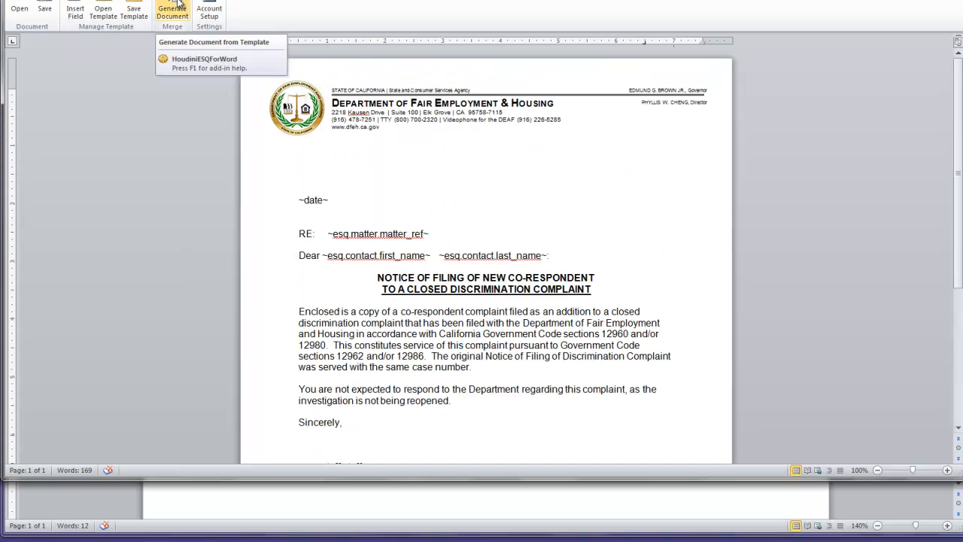
click(172, 6)
click(230, 8)
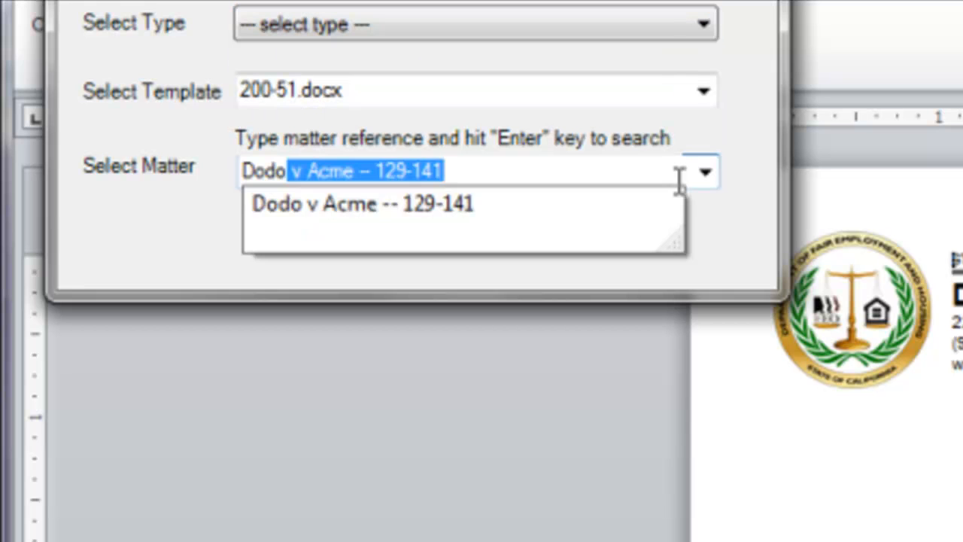
click(500, 207)
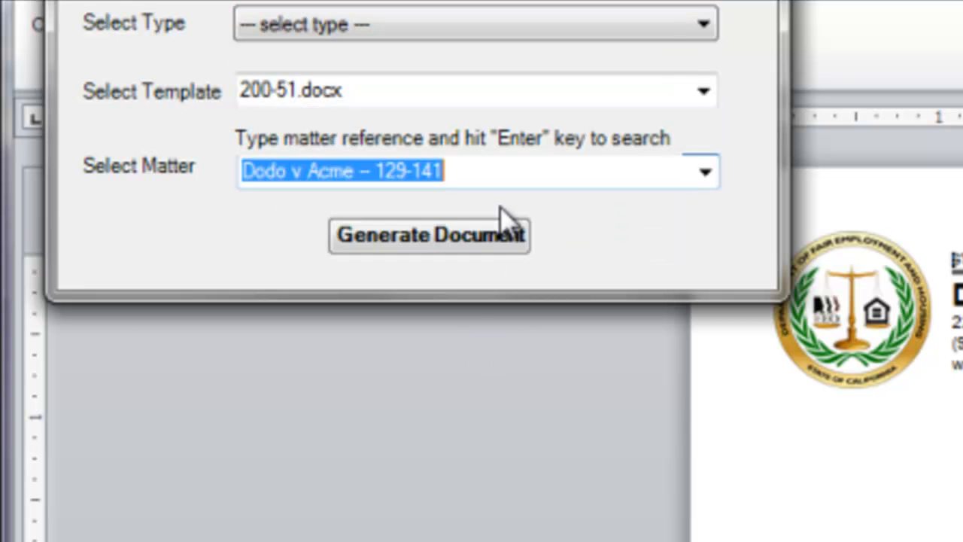
click(483, 245)
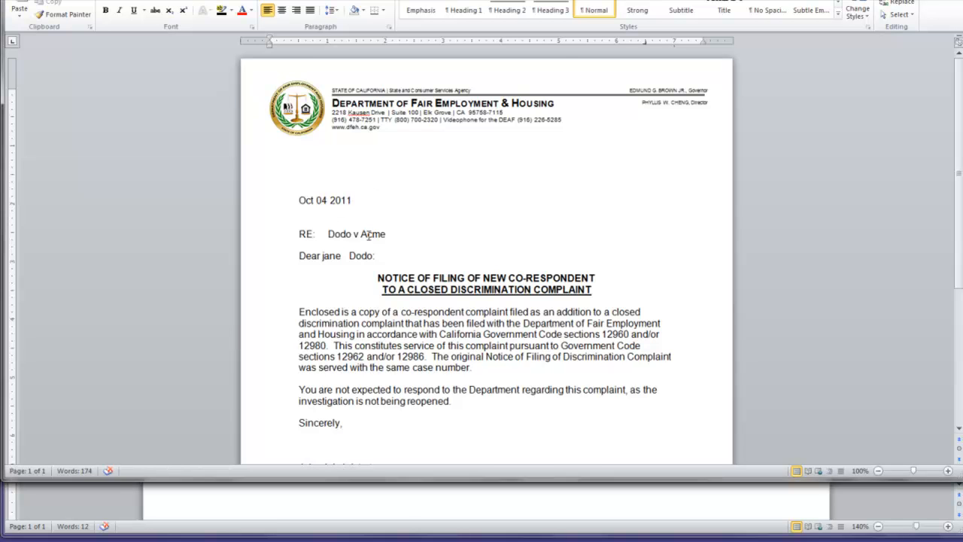
scroll(372, 231, down, 2)
scroll(380, 248, down, 5)
scroll(386, 248, up, 7)
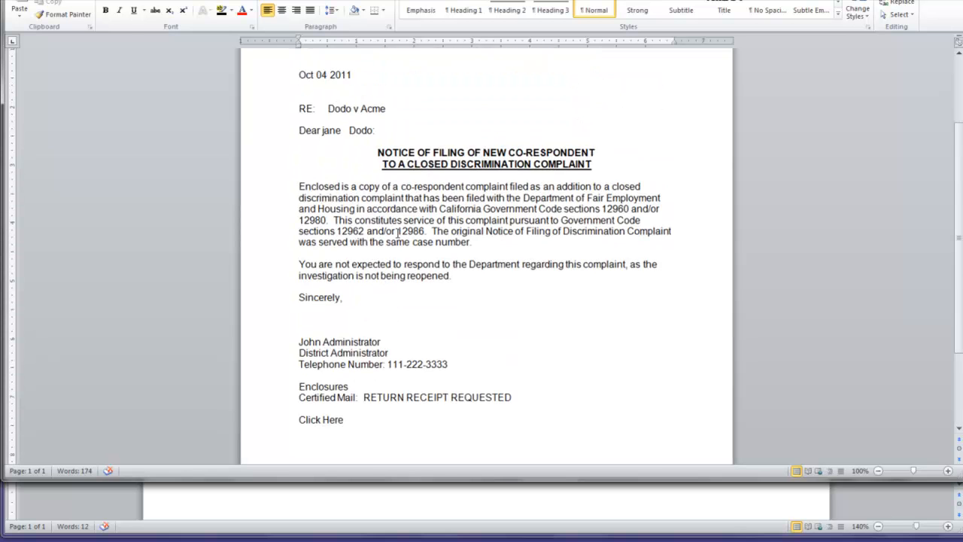